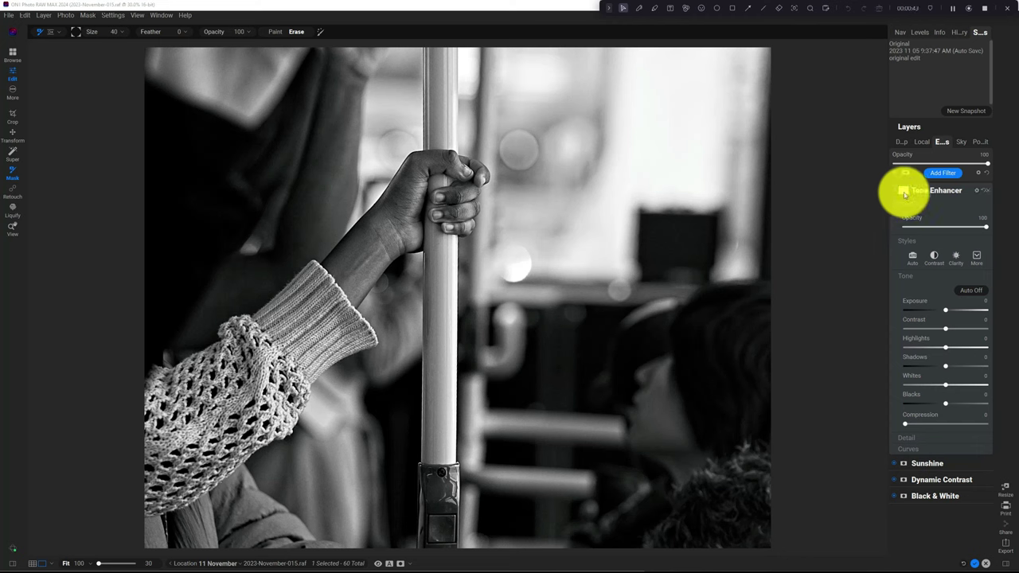
- Preview the Background, Foreground, Architecture, Man-Made Ground and People AI regions, then keep All
double_click(905, 194)
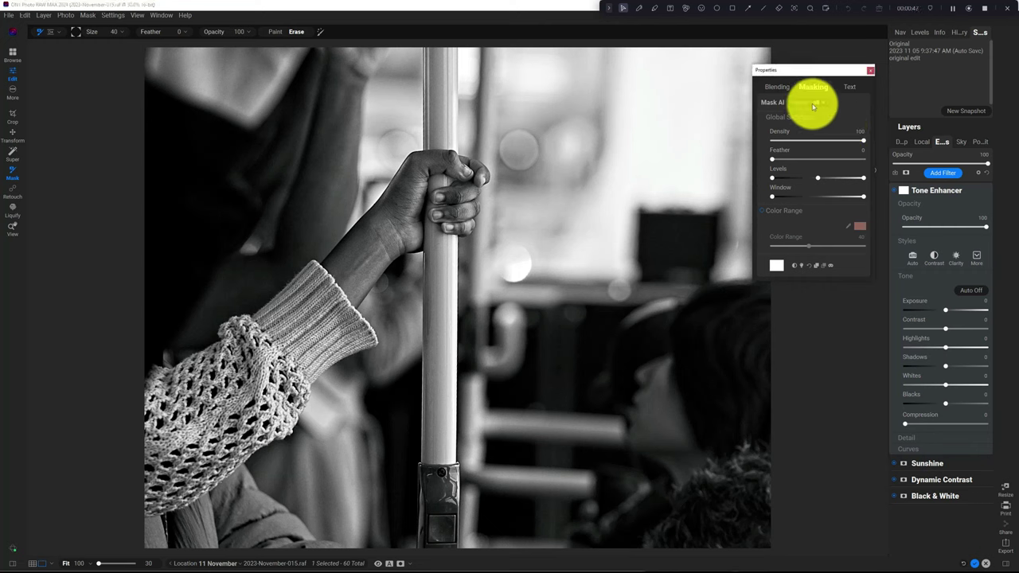
click(808, 102)
click(809, 139)
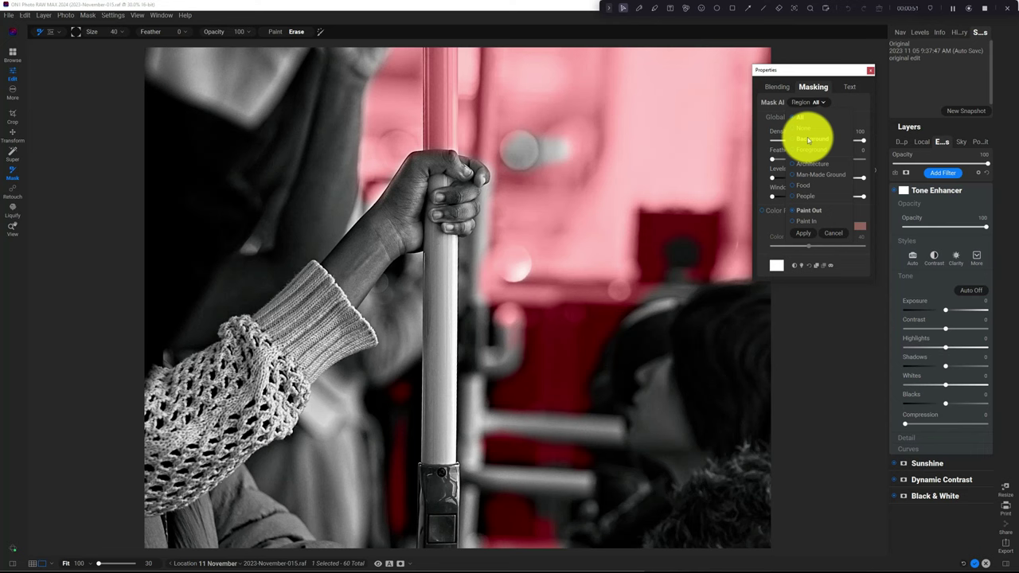
click(811, 151)
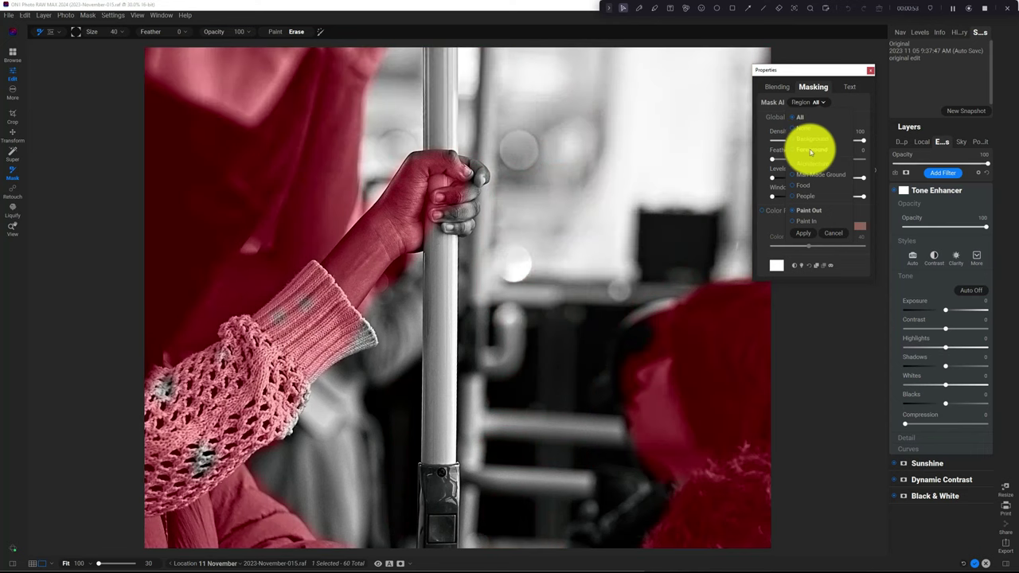
click(813, 164)
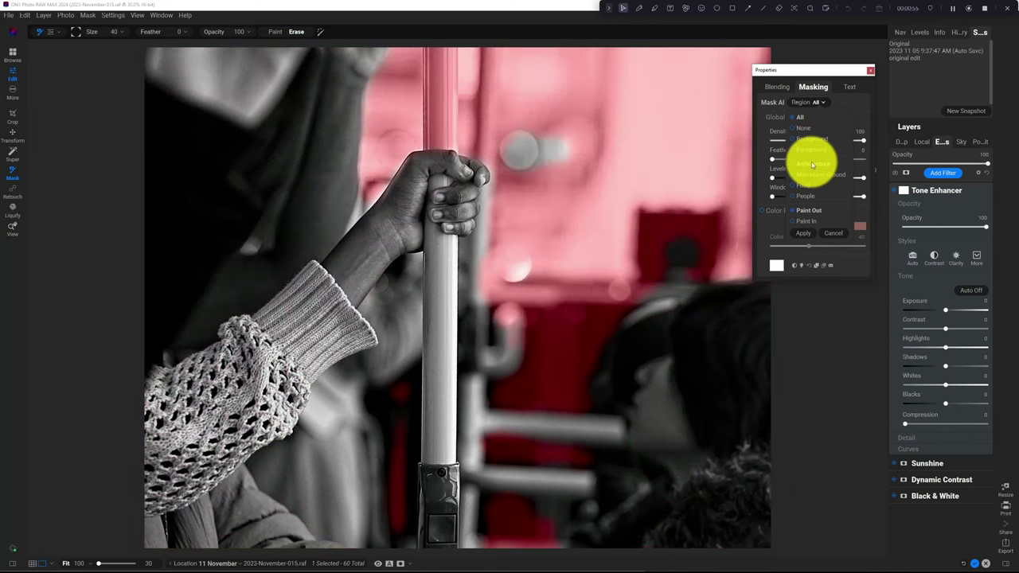
click(815, 176)
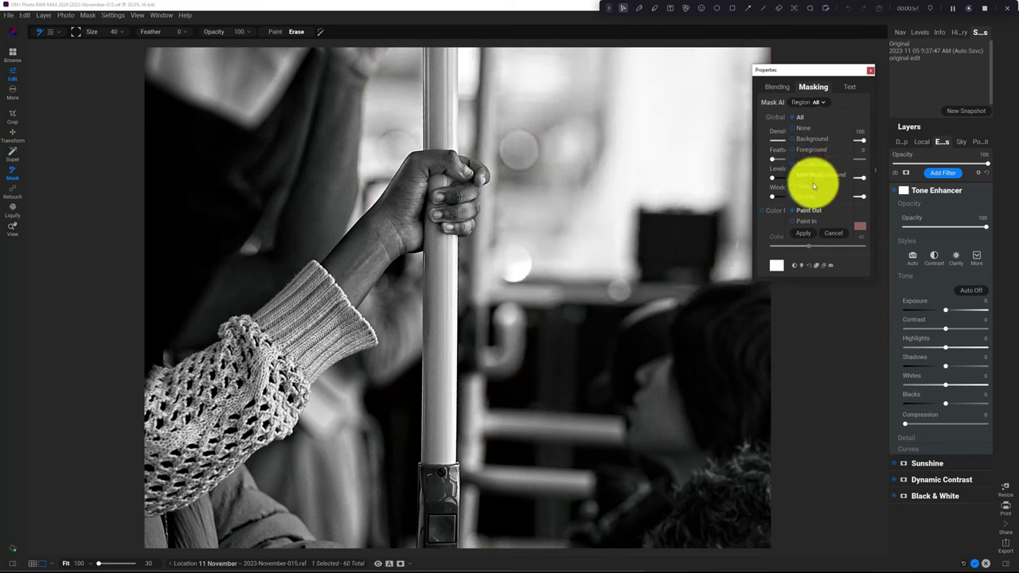
click(807, 199)
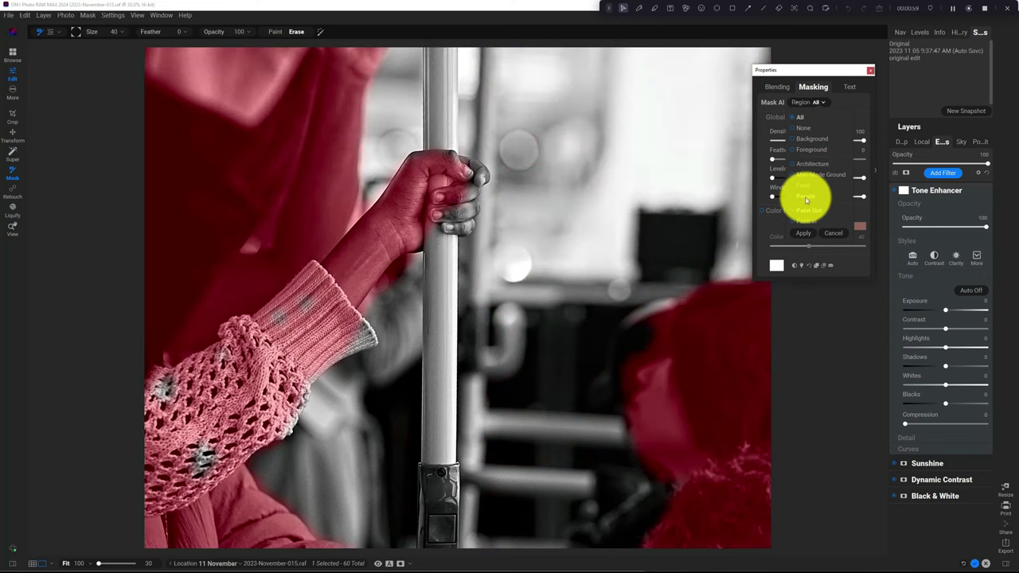
click(806, 207)
click(803, 232)
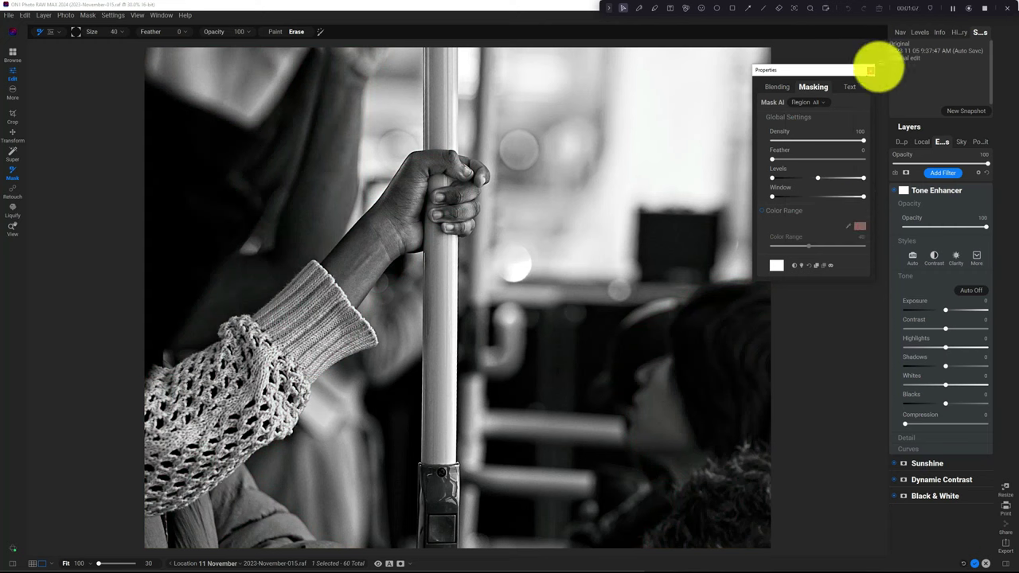
- Close the floating Tone Enhancer masking Properties panel
click(870, 70)
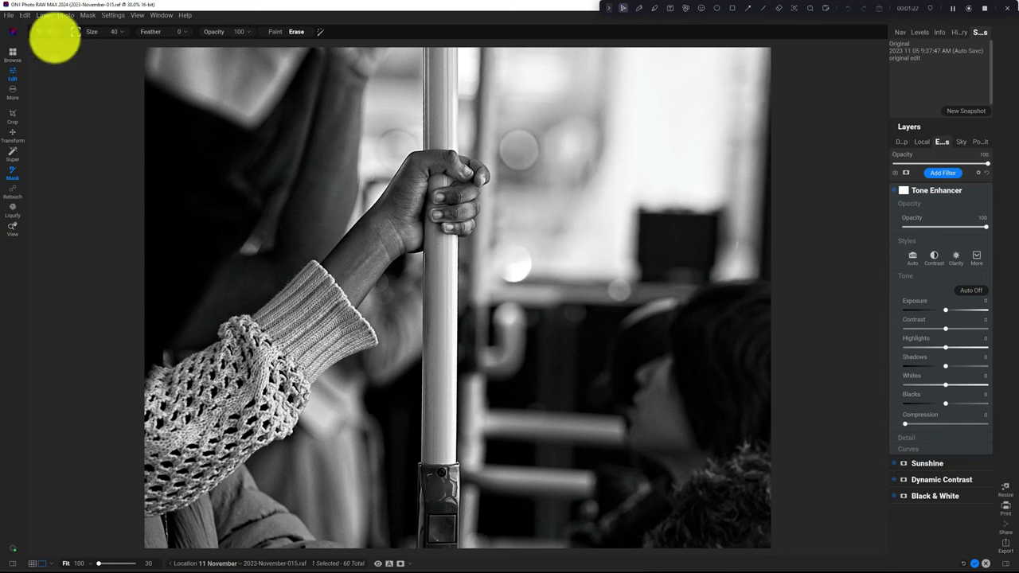
- Refine the mask along the sweater and arm edges with the Refine Brush (Paint Out, 100, Hair/Branches)
click(59, 35)
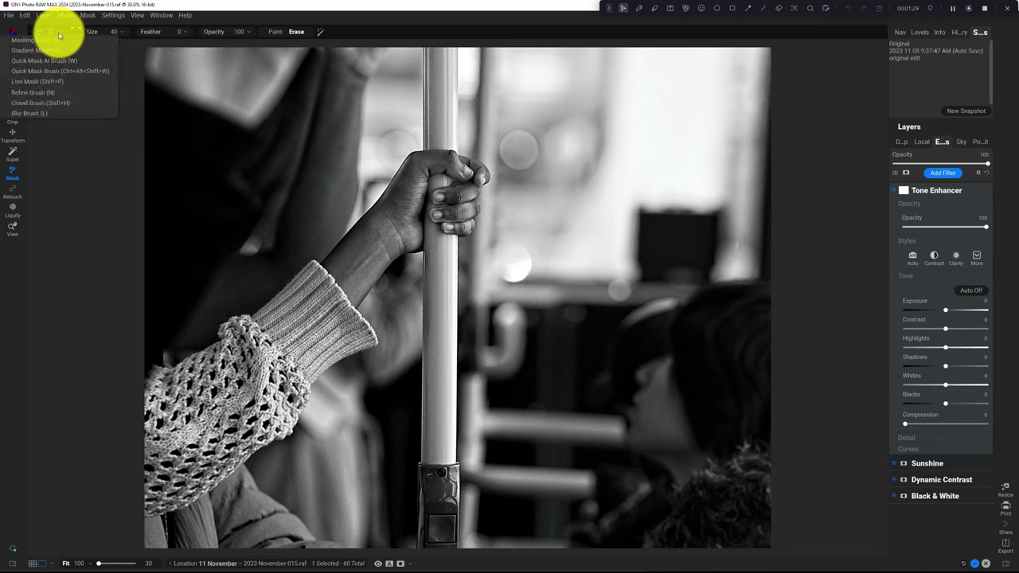
click(32, 92)
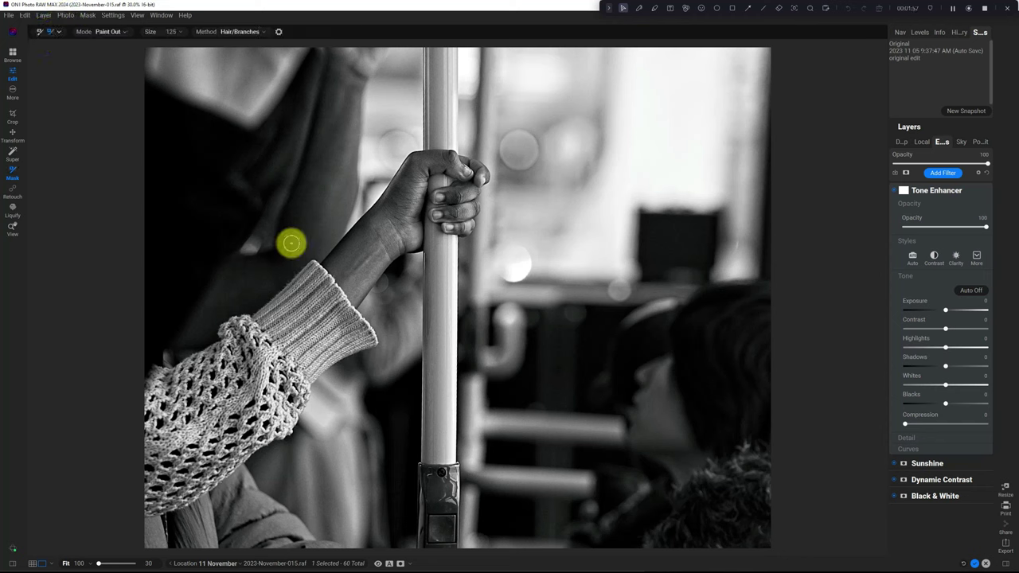
click(159, 362)
mouse_move(159, 362)
mouse_down()
mouse_move(222, 340)
mouse_move(227, 322)
mouse_move(269, 305)
mouse_move(335, 247)
mouse_move(410, 156)
mouse_move(452, 154)
mouse_move(486, 174)
mouse_move(476, 230)
mouse_move(459, 236)
mouse_move(430, 216)
mouse_move(438, 189)
mouse_move(455, 180)
mouse_move(429, 178)
mouse_move(422, 247)
mouse_move(358, 298)
mouse_move(379, 343)
mouse_move(346, 352)
mouse_move(311, 380)
mouse_move(288, 433)
mouse_move(169, 509)
mouse_move(147, 507)
mouse_move(101, 421)
mouse_move(116, 377)
mouse_move(141, 389)
mouse_move(155, 364)
mouse_up()
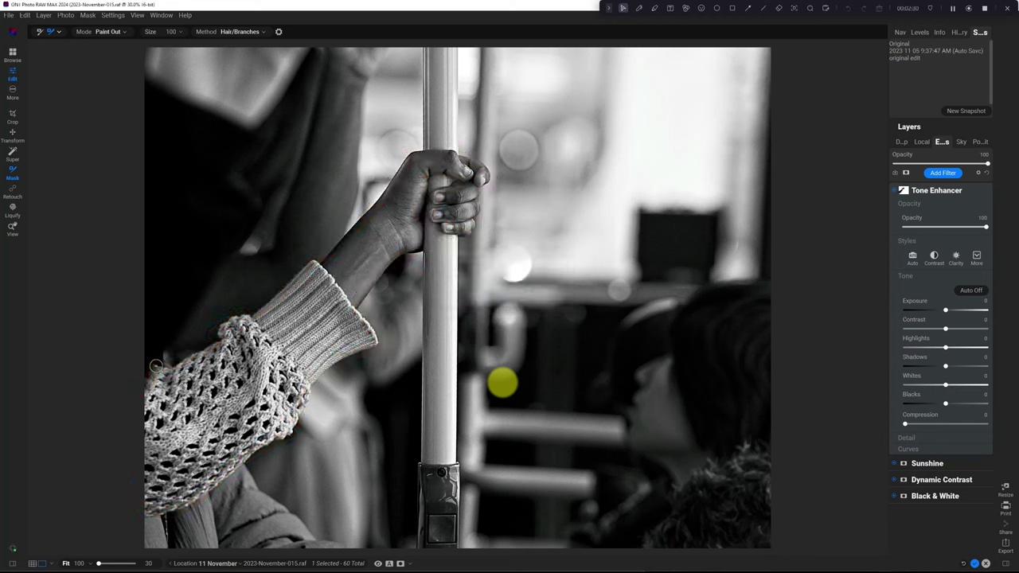
- Check the mask in black and white, then display it as a Red Overlay
key(ctrl+m)
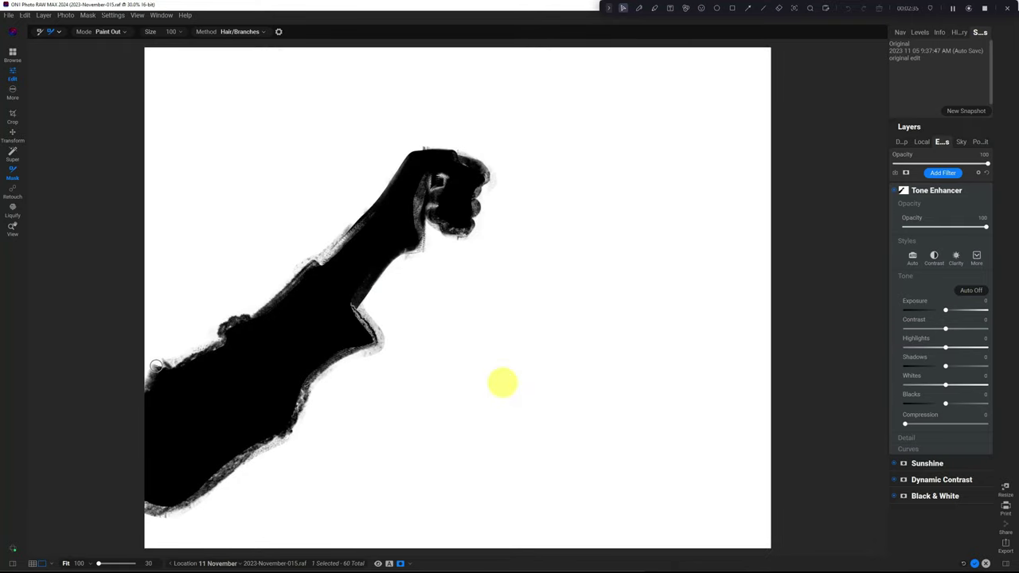
key(ctrl+m)
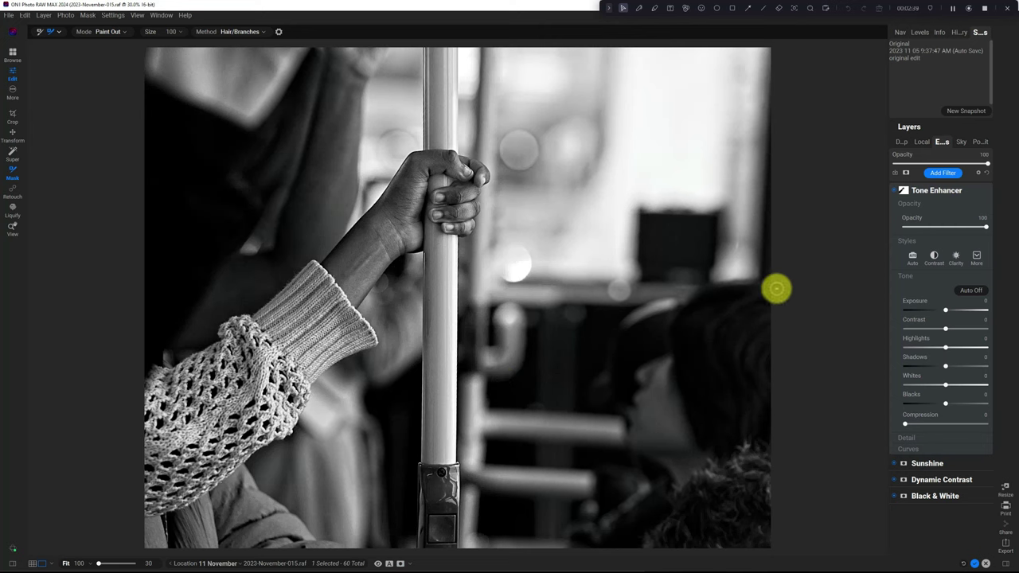
key(ctrl+m)
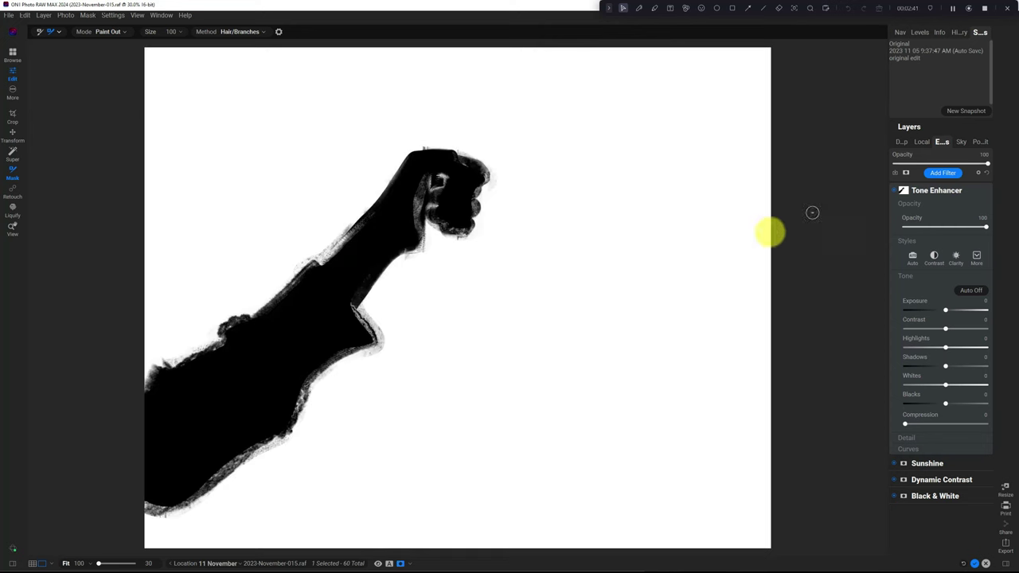
click(408, 566)
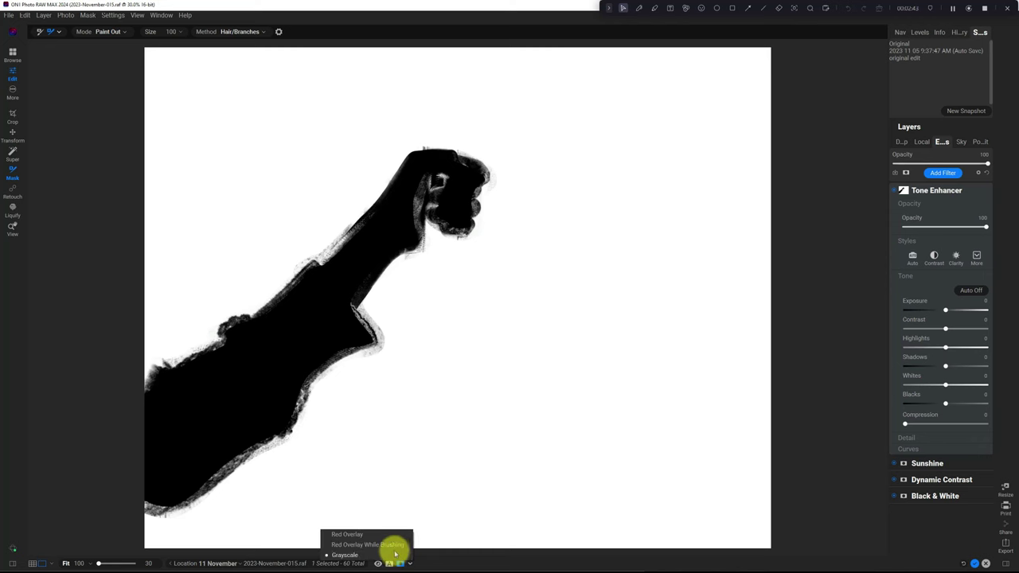
click(393, 545)
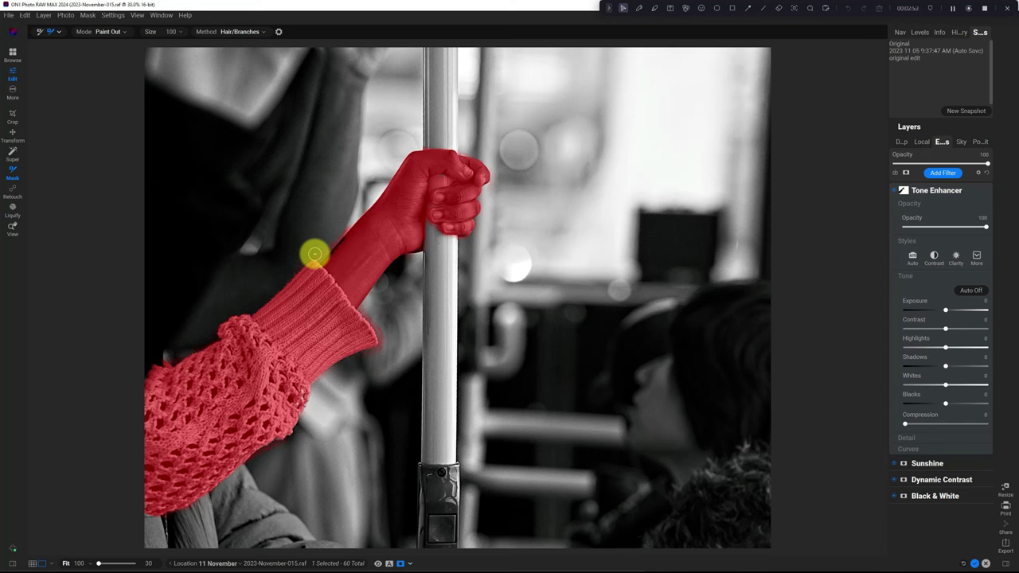
- Paint the mask in above the elbow with the size-200 Masking Brush to cover the forearm
click(59, 32)
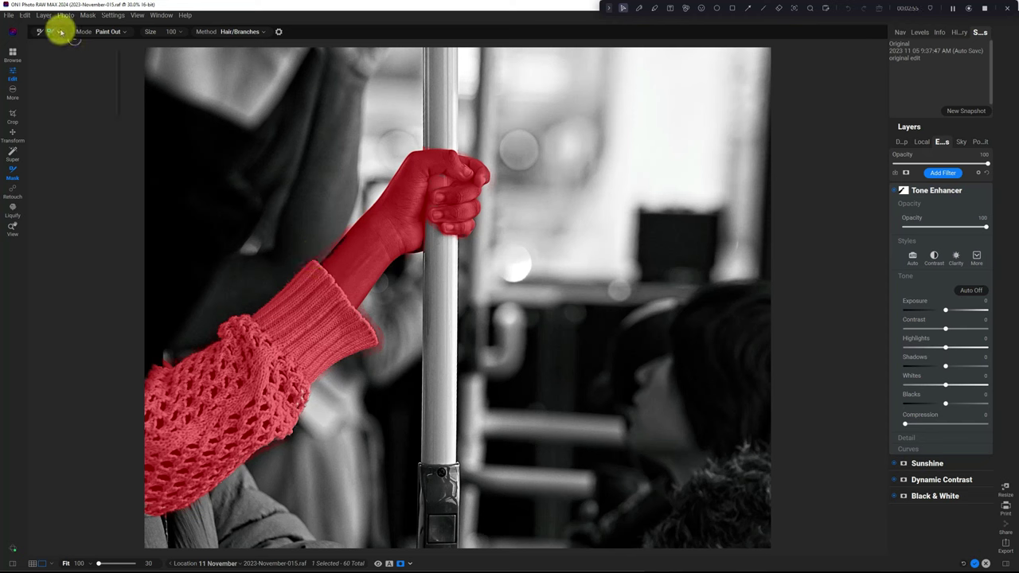
click(114, 63)
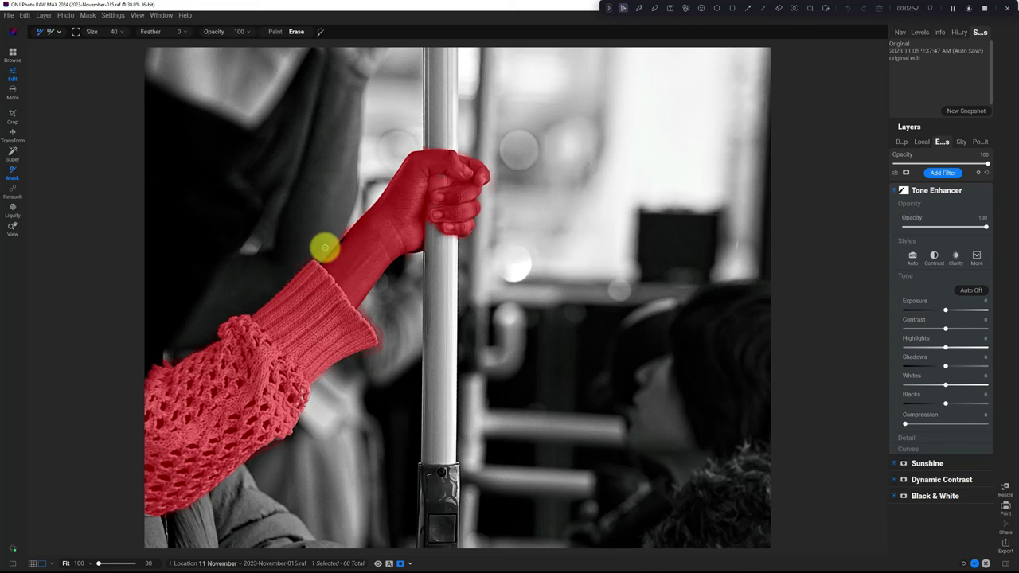
key(bracketright)
key(bracketright)
key(bracketright)
key(bracketright)
key(bracketright)
key(bracketright)
drag(319, 251, 335, 223)
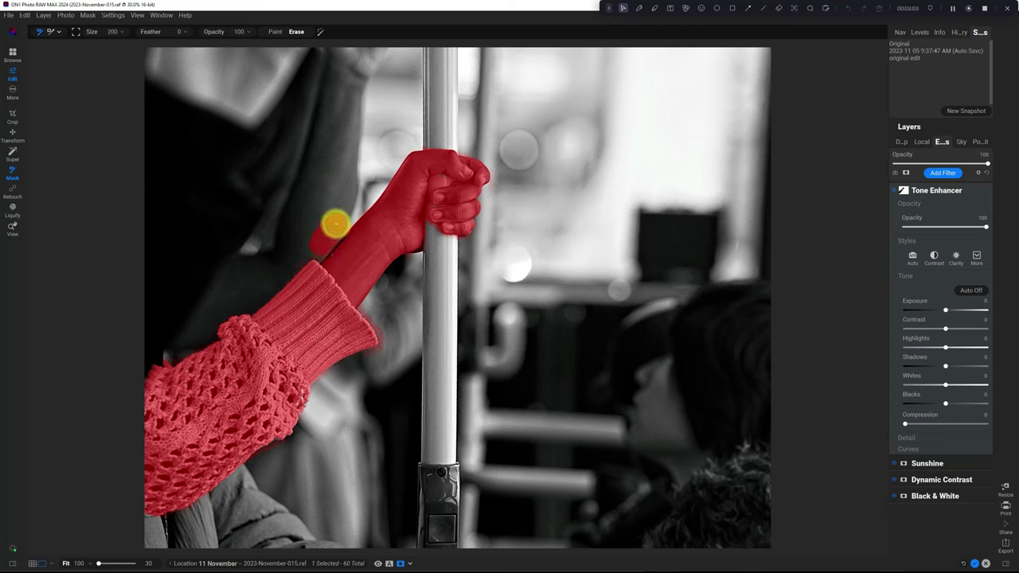
key(alt)
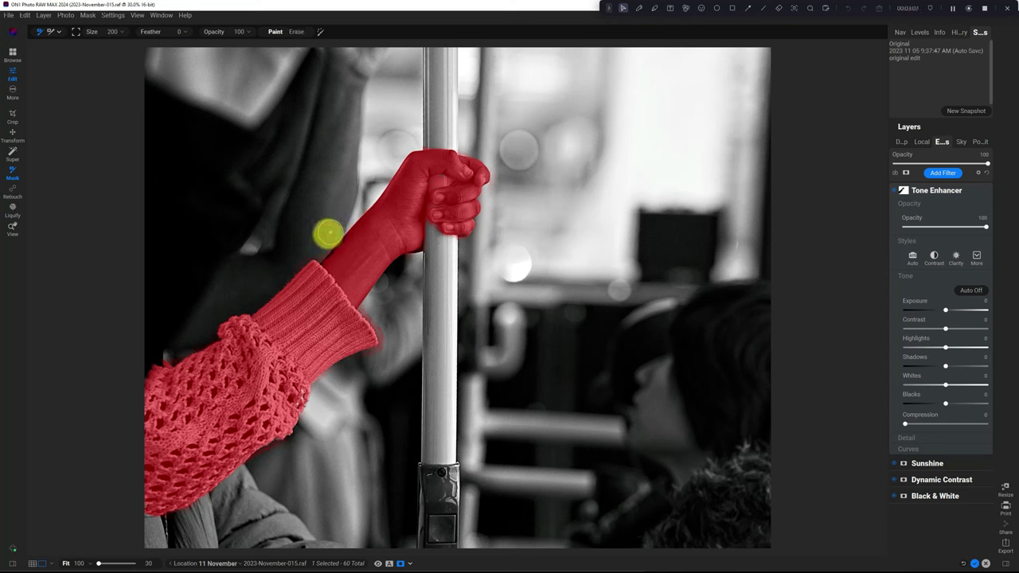
key(alt)
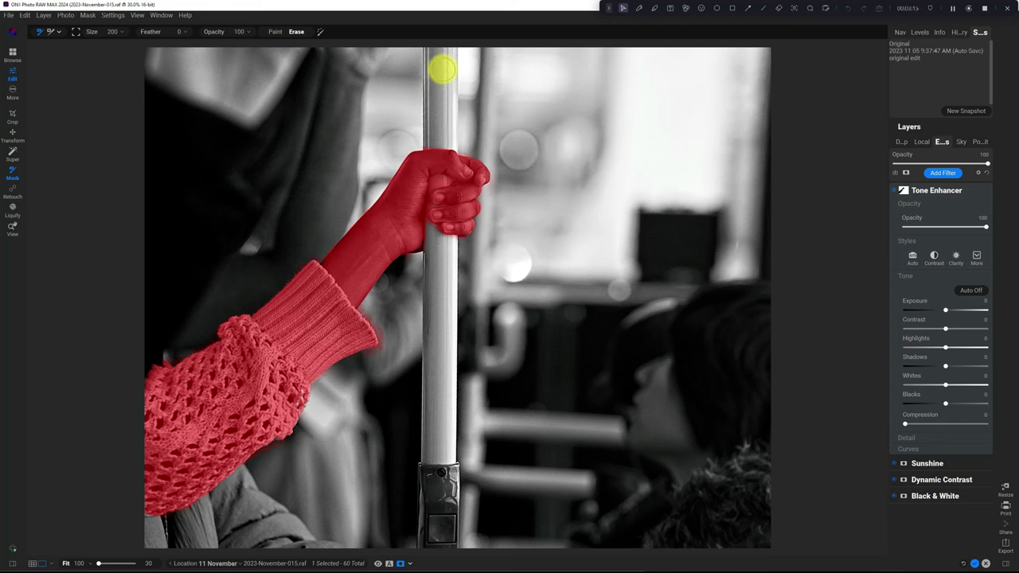
key(x)
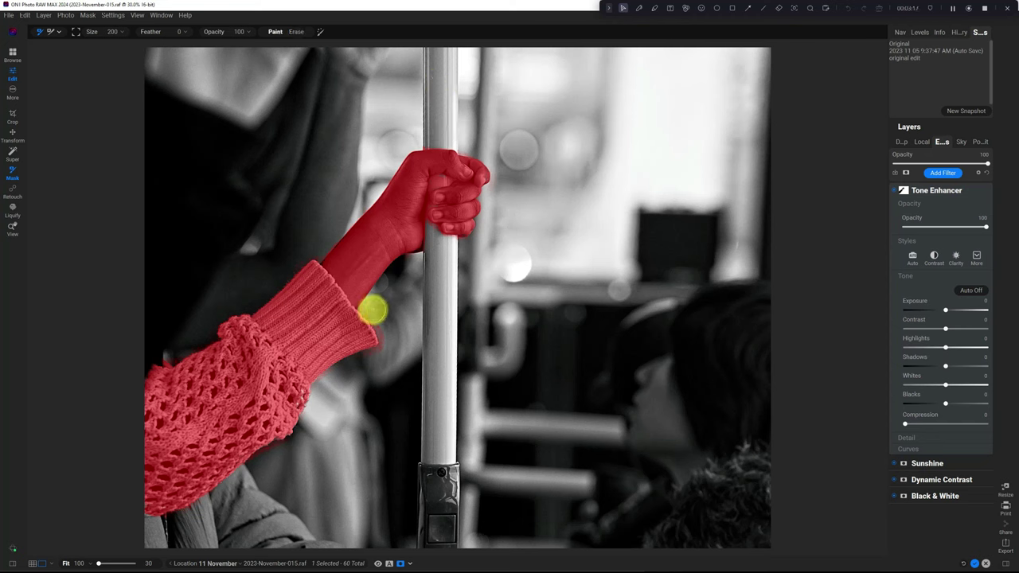
key(x)
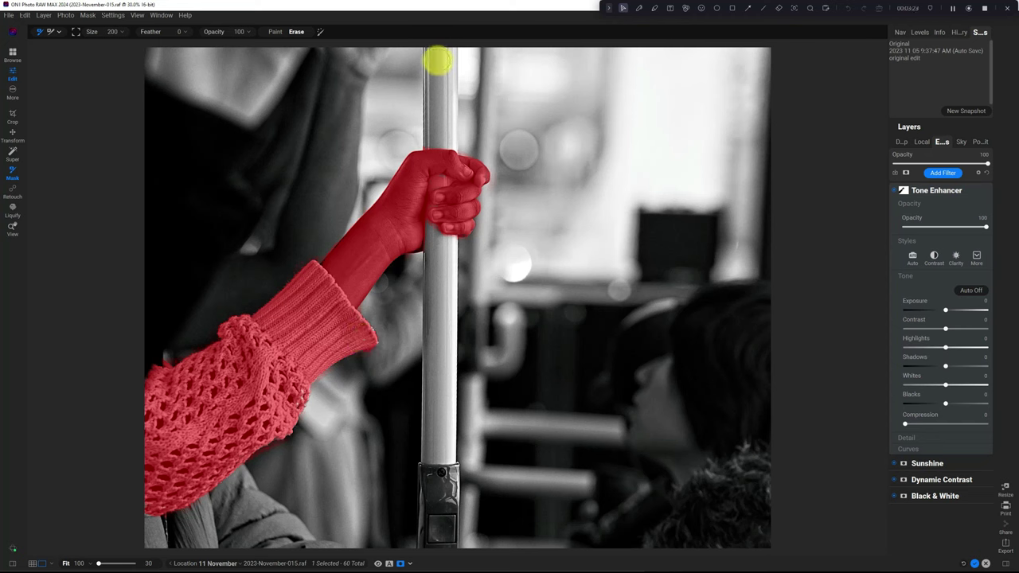
- Paint a straight size-300 mask line from the pole's top to bottom, then hide the overlay
click(438, 61)
drag(438, 62, 439, 54)
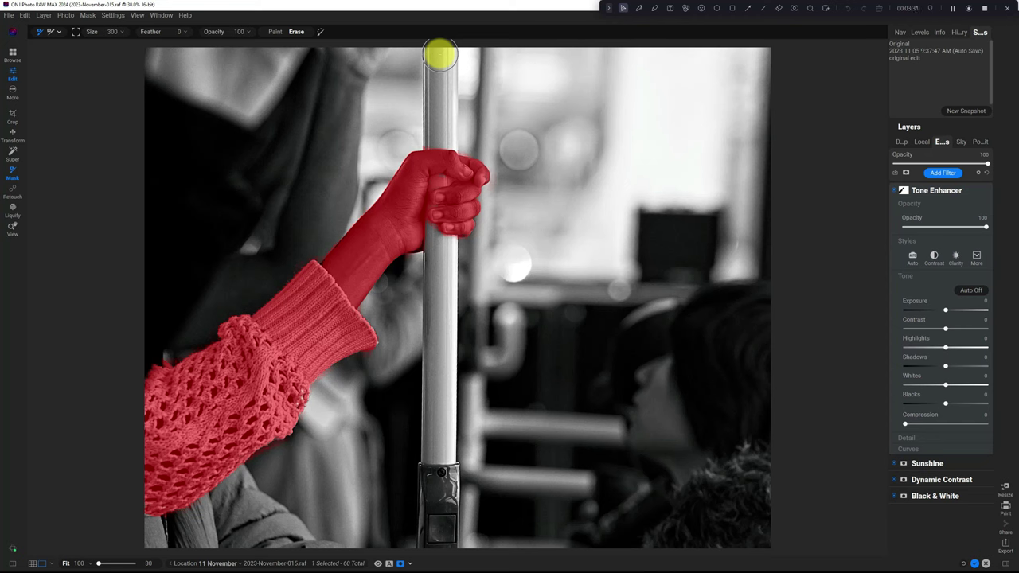
click(440, 55)
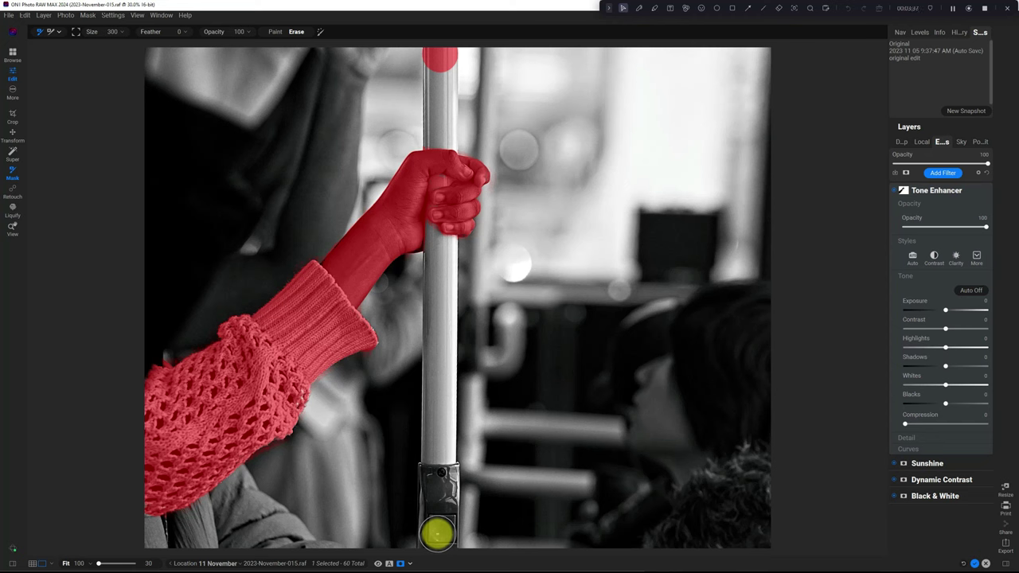
shift+click(439, 532)
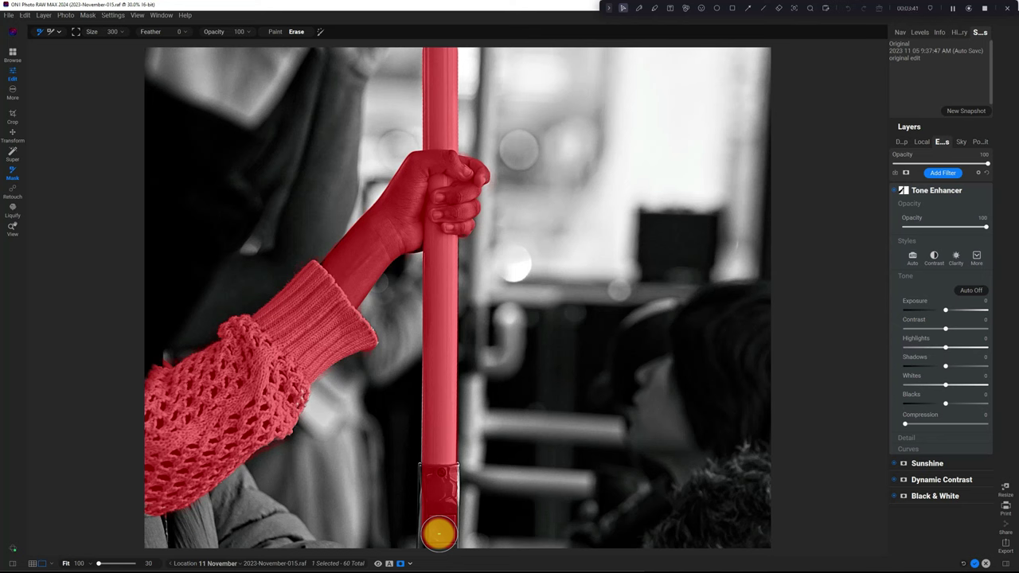
key(o)
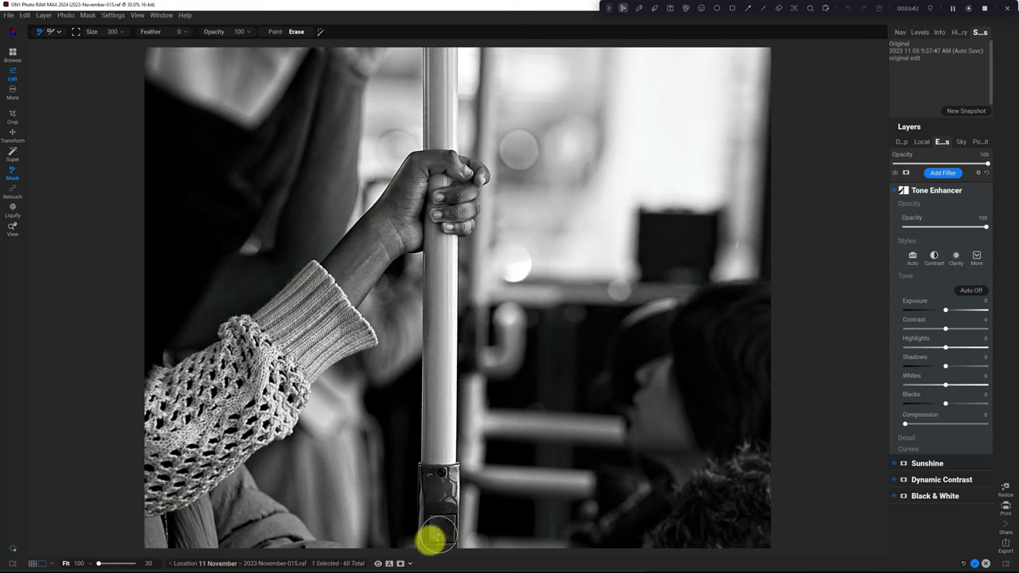
- Set the Tone Enhancer Exposure to -0.75 and Shadows to -11
click(904, 191)
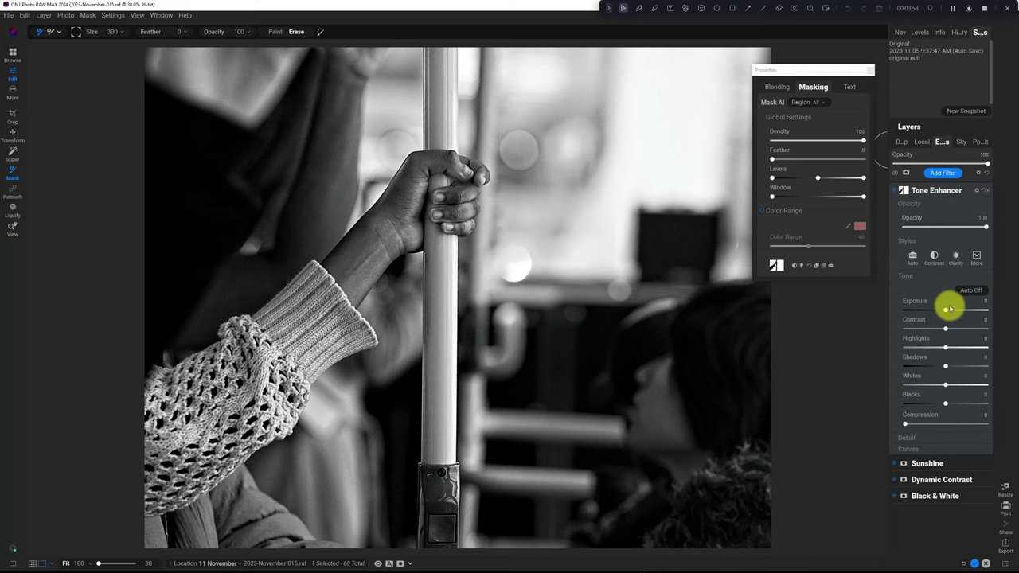
drag(945, 311, 939, 310)
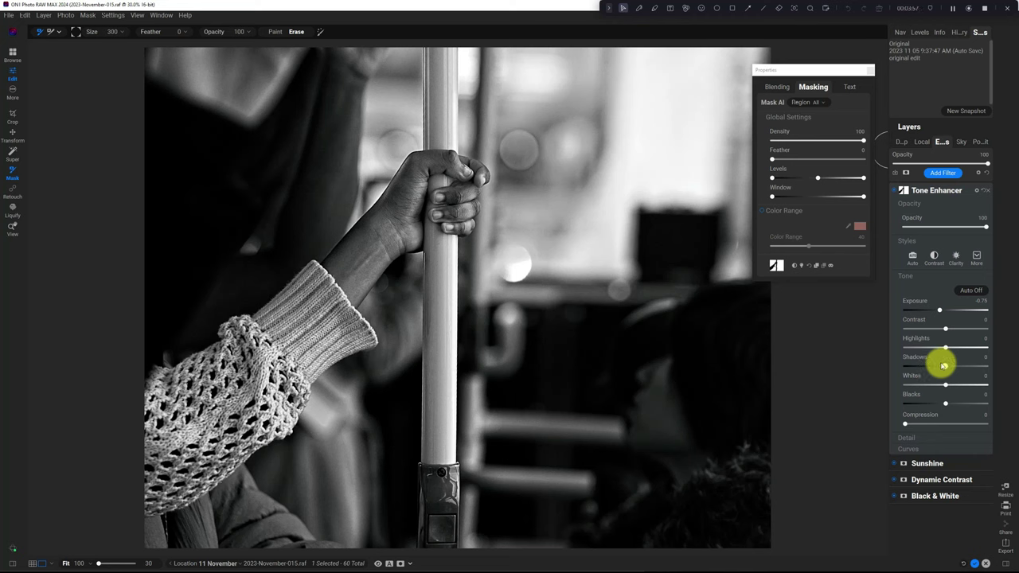
drag(944, 365, 936, 365)
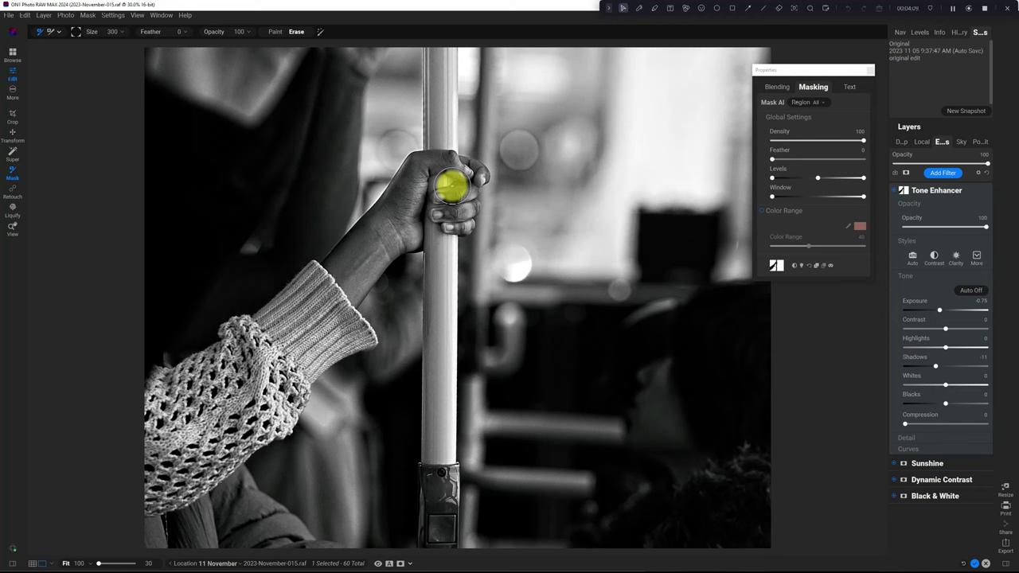
- Open the brush tool dropdown in the options bar to show the masking tools flyout
click(57, 31)
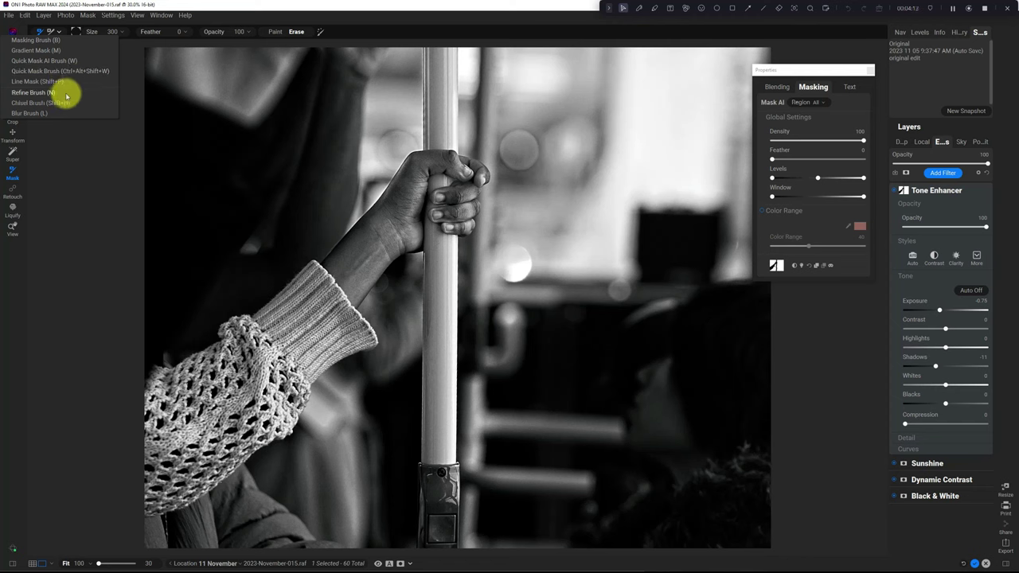